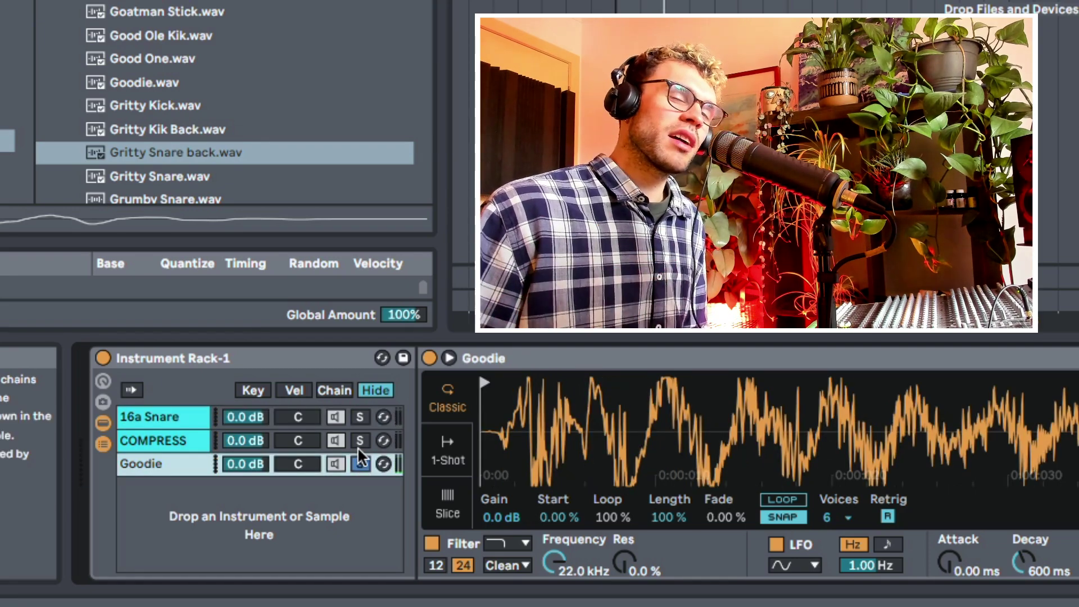
Audition the 16a Snare, COMPRESS and Goodie chains one at a time by soloing each, and compare them with the full blend.
left_click(359, 441)
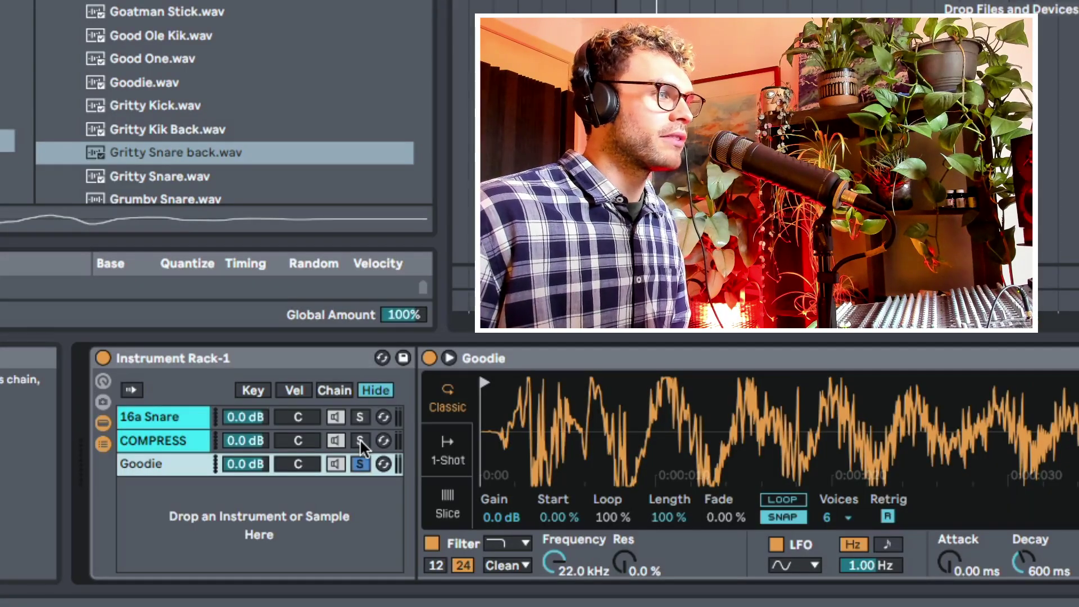
left_click(361, 441)
left_click(361, 414)
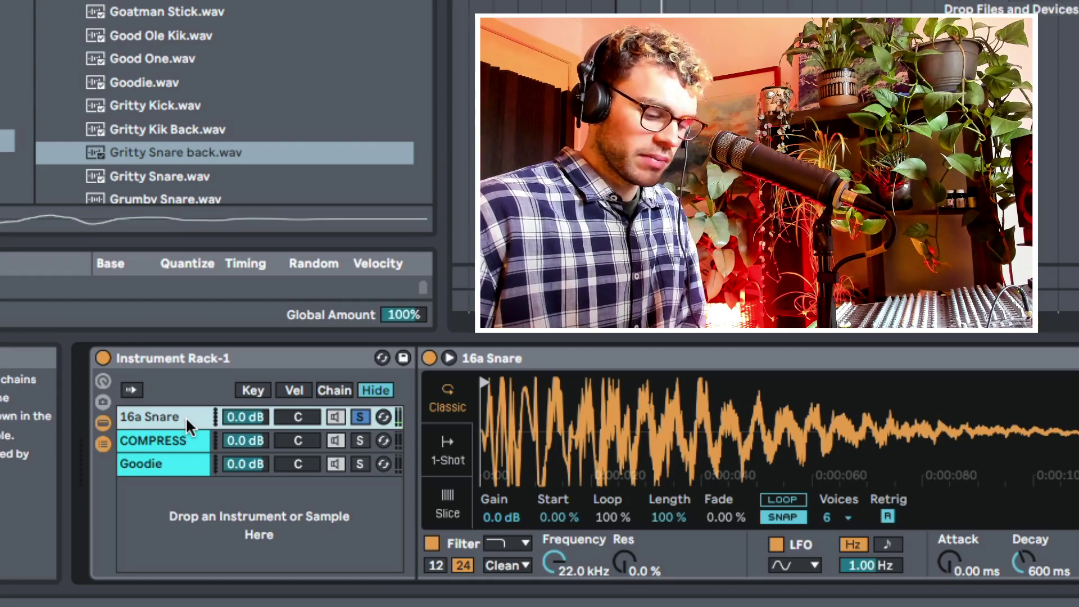
left_click(361, 462)
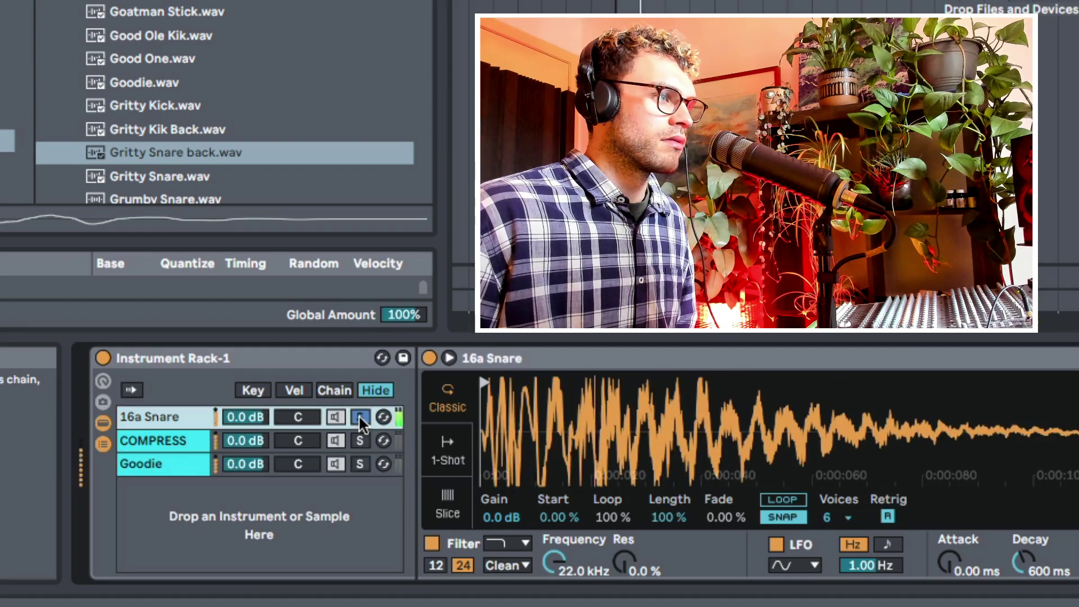
left_click(357, 457)
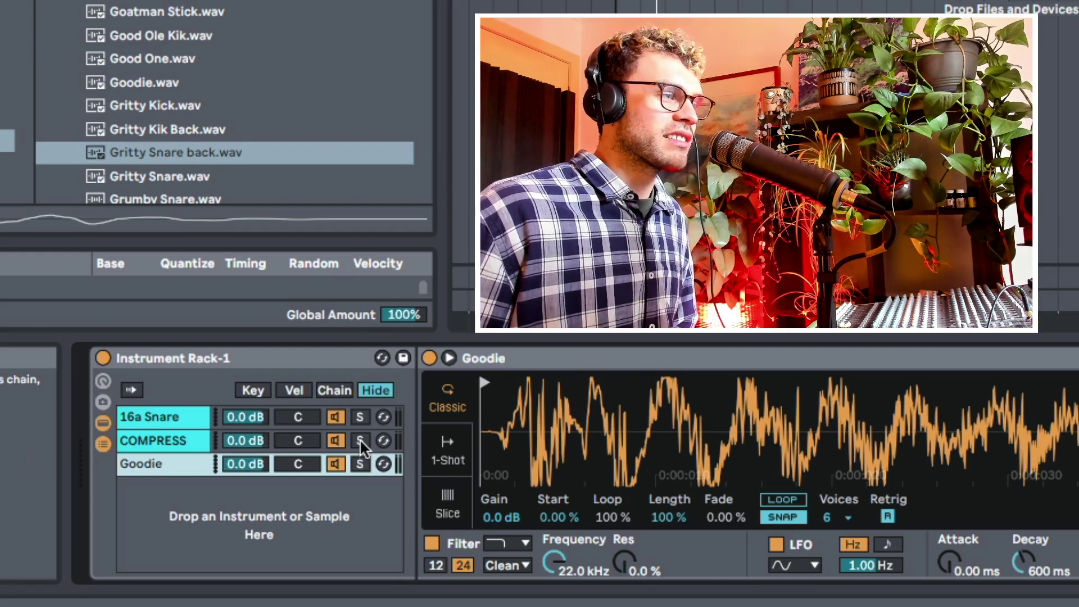
left_click(360, 440)
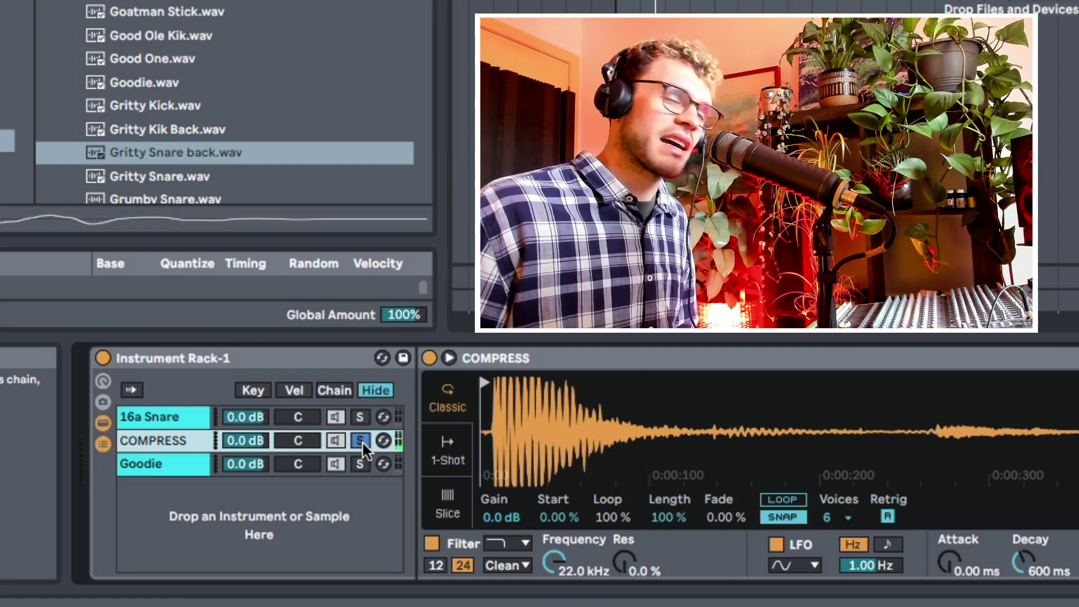
Delete the 16a Snare chain from the rack and compare the remaining COMPRESS and Goodie layers by switching them off and on.
left_click(172, 415)
key("Delete")
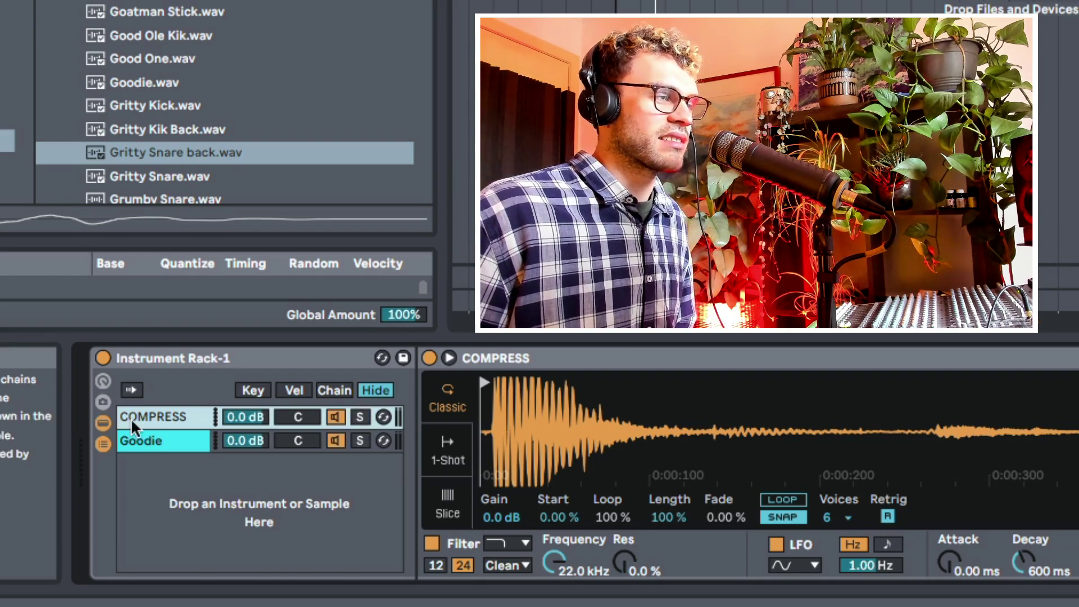
left_click(336, 417)
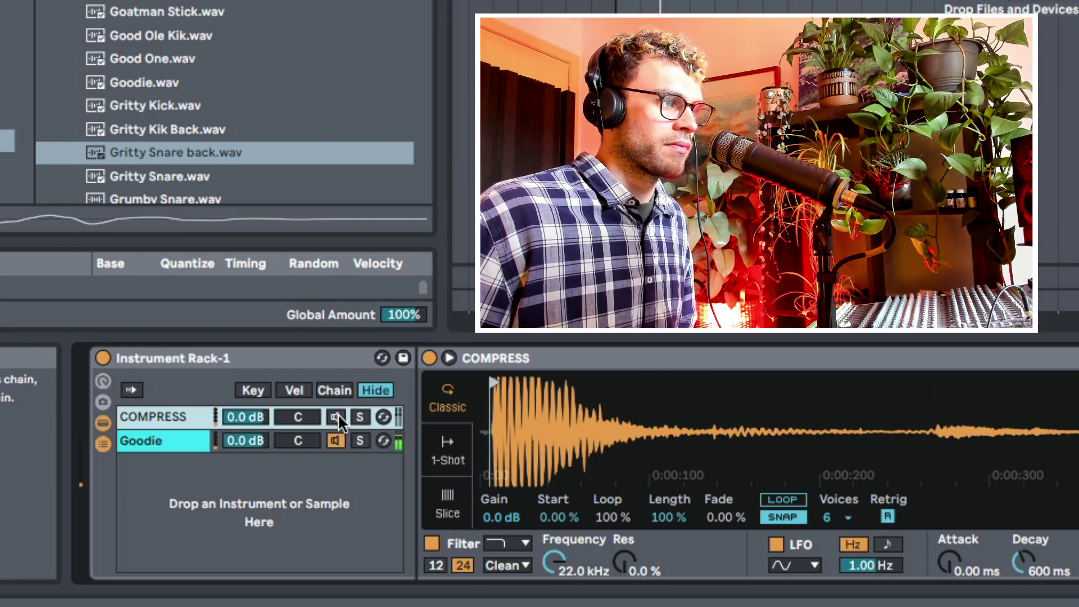
left_click(338, 416)
left_click(336, 440)
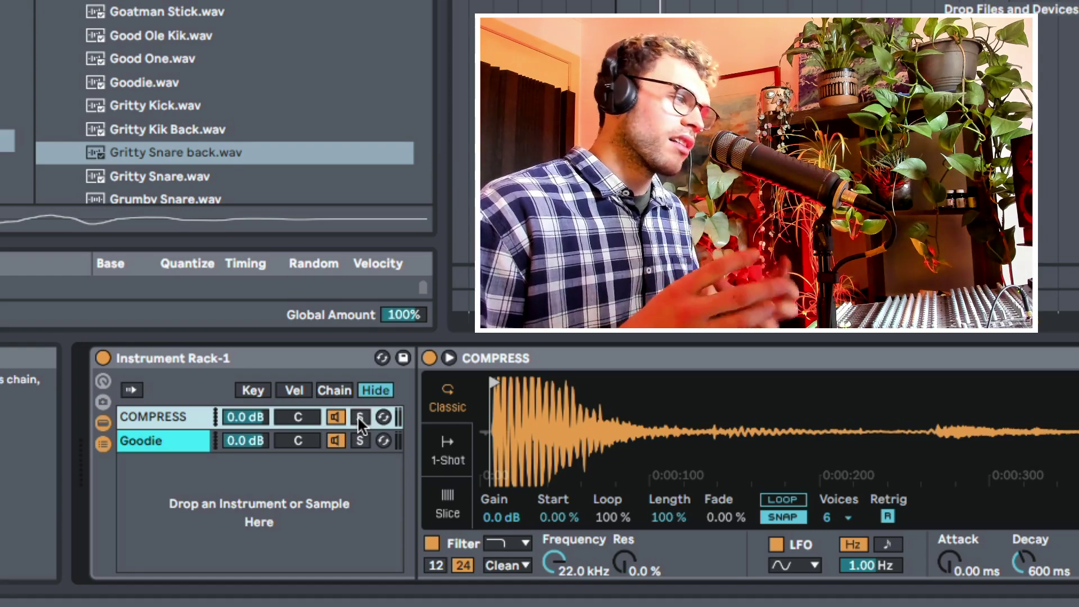
Solo the COMPRESS chain and set its filter to high-pass with a frequency of 507 Hz.
left_click(360, 418)
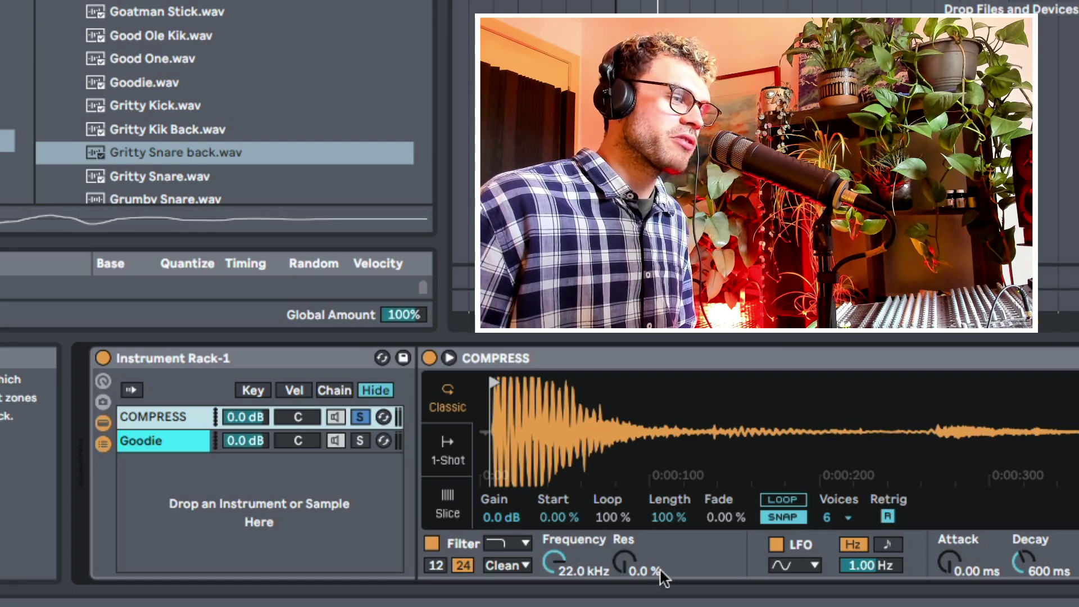
left_click(508, 543)
left_click(502, 528)
left_click(509, 543)
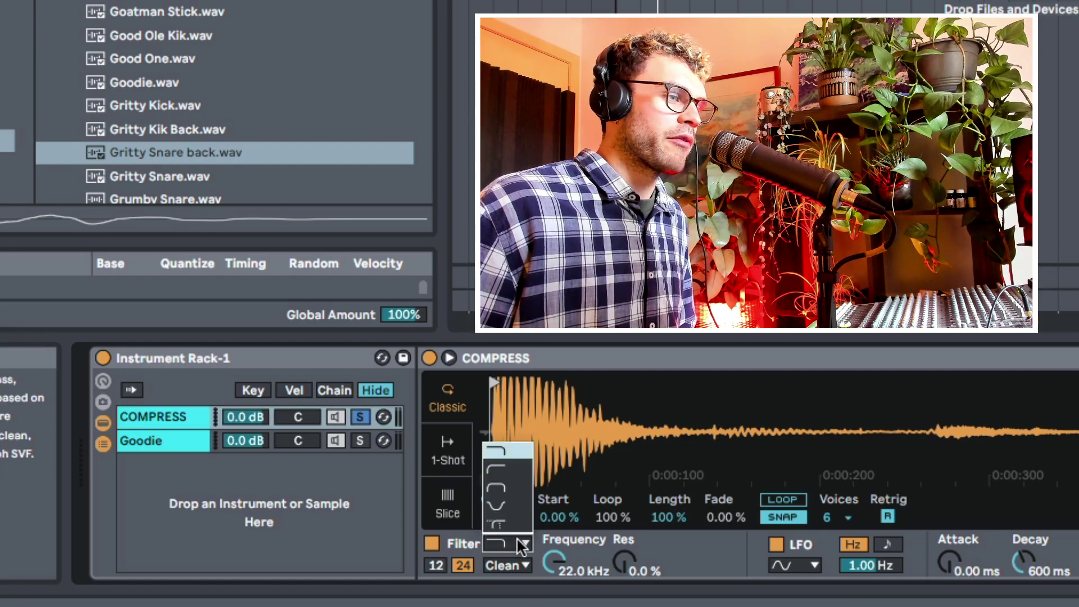
left_click(505, 470)
left_click_drag(554, 561, 555, 573)
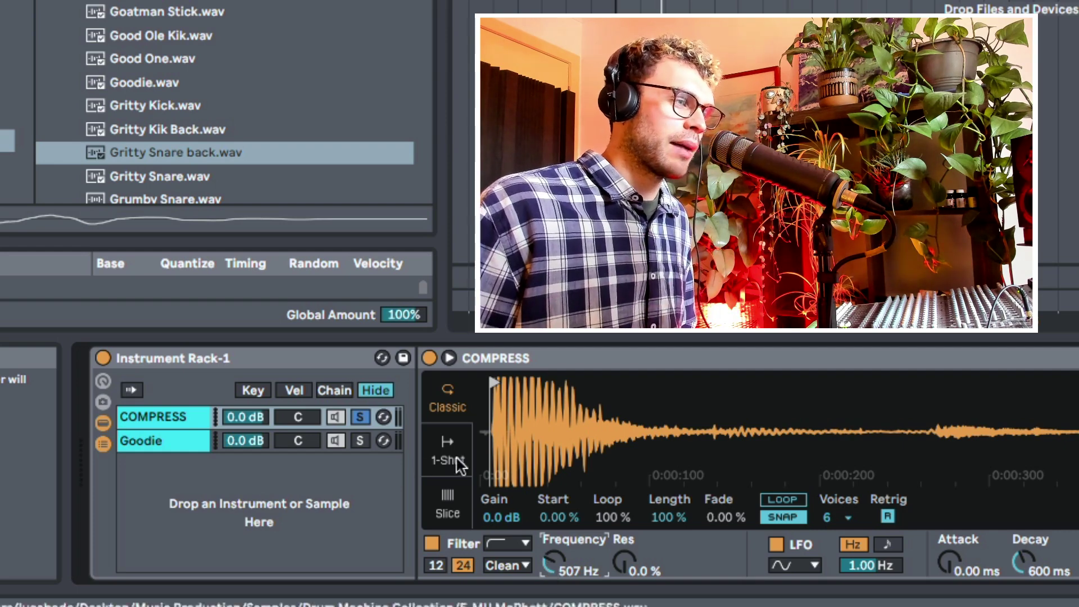
Compare the Goodie and filtered COMPRESS snare layers separately and blended together.
left_click(360, 440)
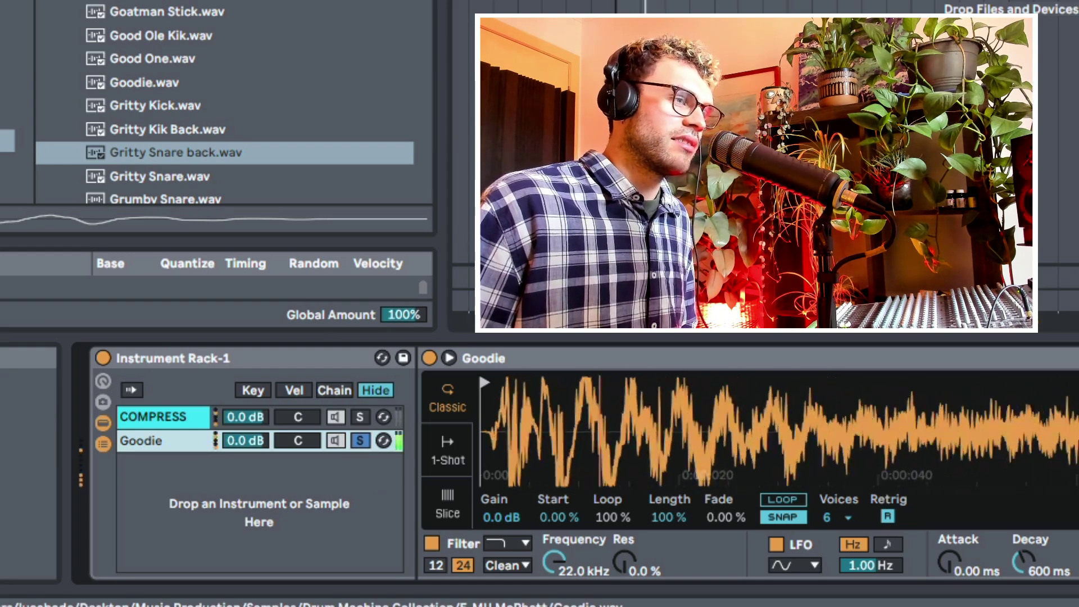
left_click(359, 416)
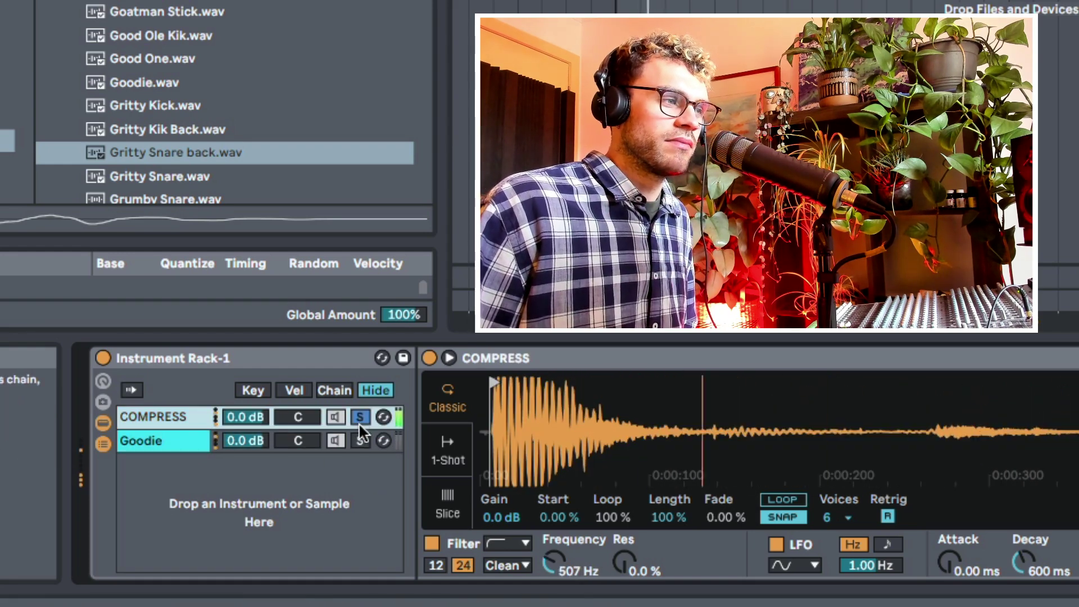
left_click(358, 422)
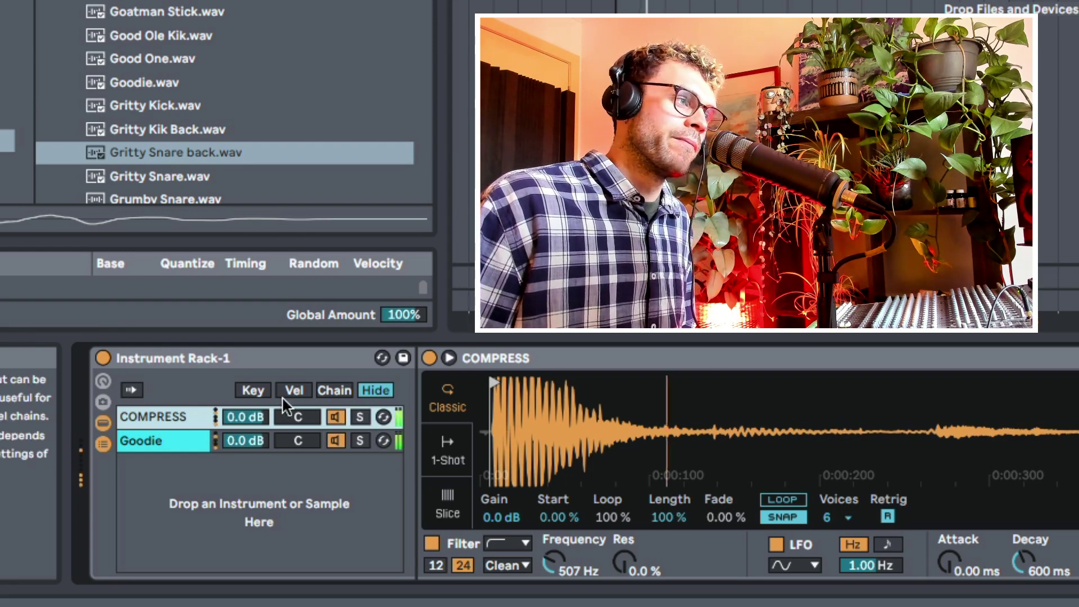
left_click(335, 417)
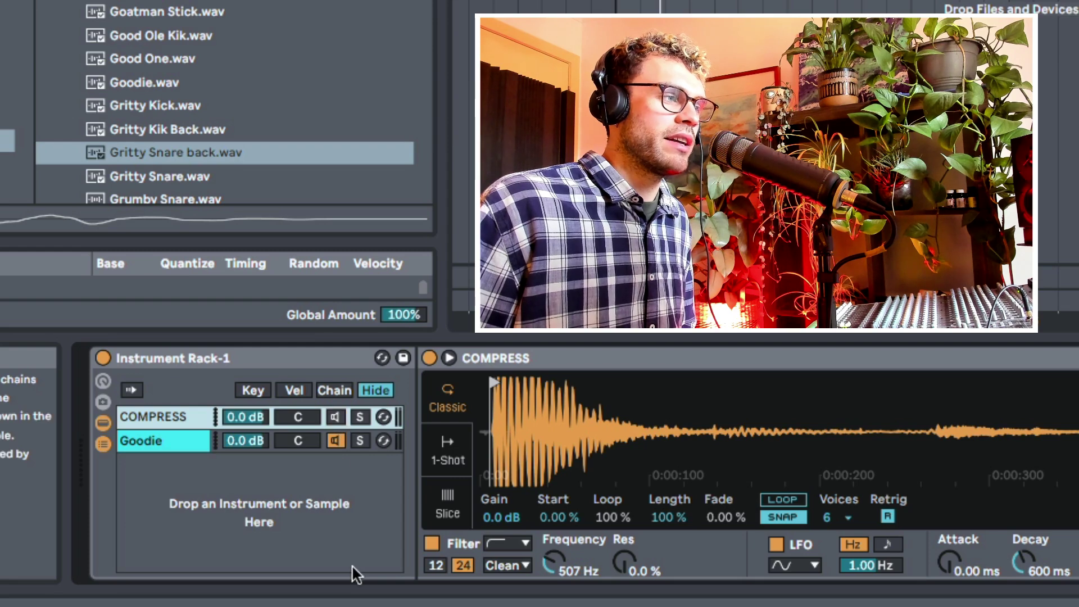
left_click(333, 417)
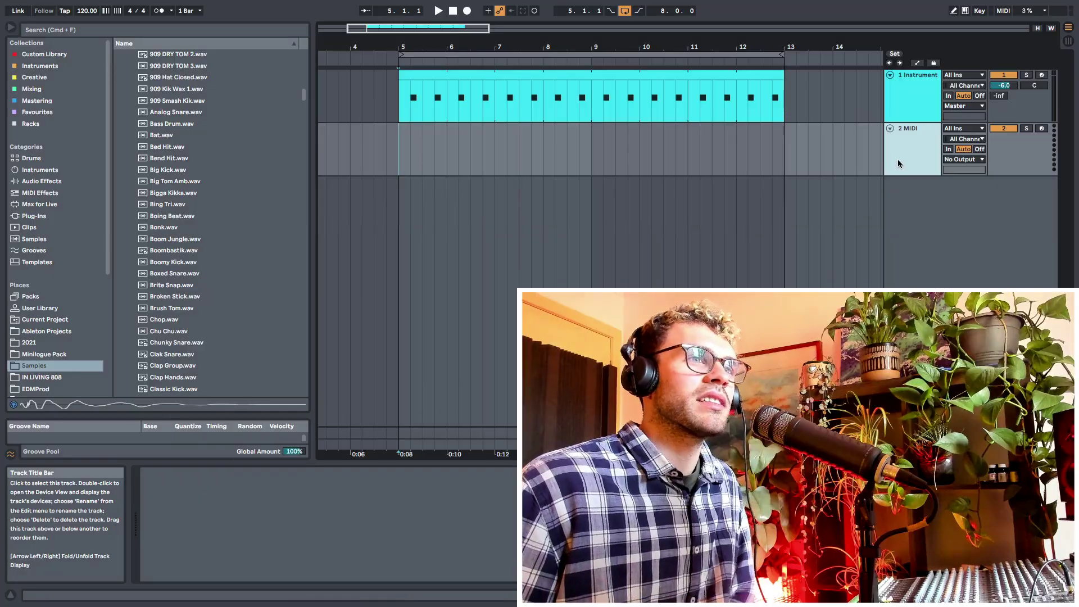
Load Good Ole Kik.wav from the E-MU MoPhatt folder onto the empty MIDI track and group it into an Instrument Rack.
scroll(169, 199, "up", 15)
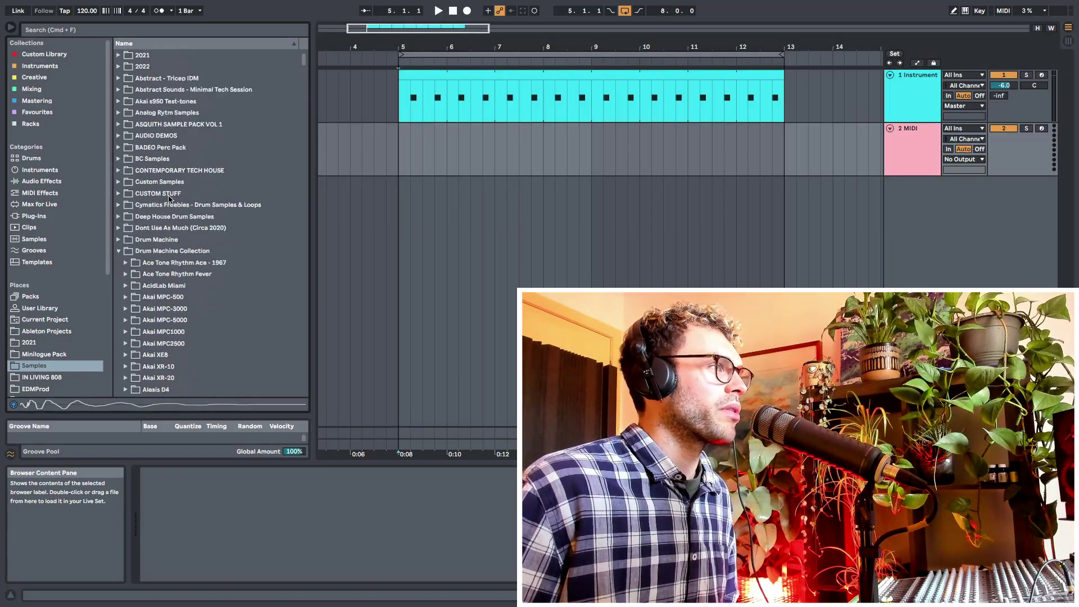
scroll(166, 198, "down", 15)
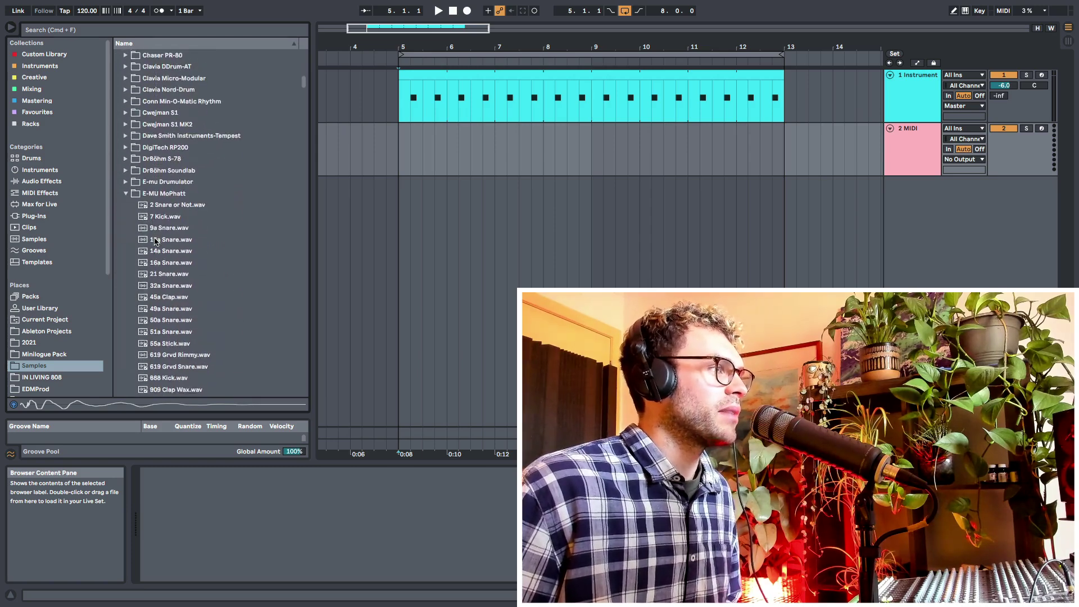
scroll(168, 236, "down", 10)
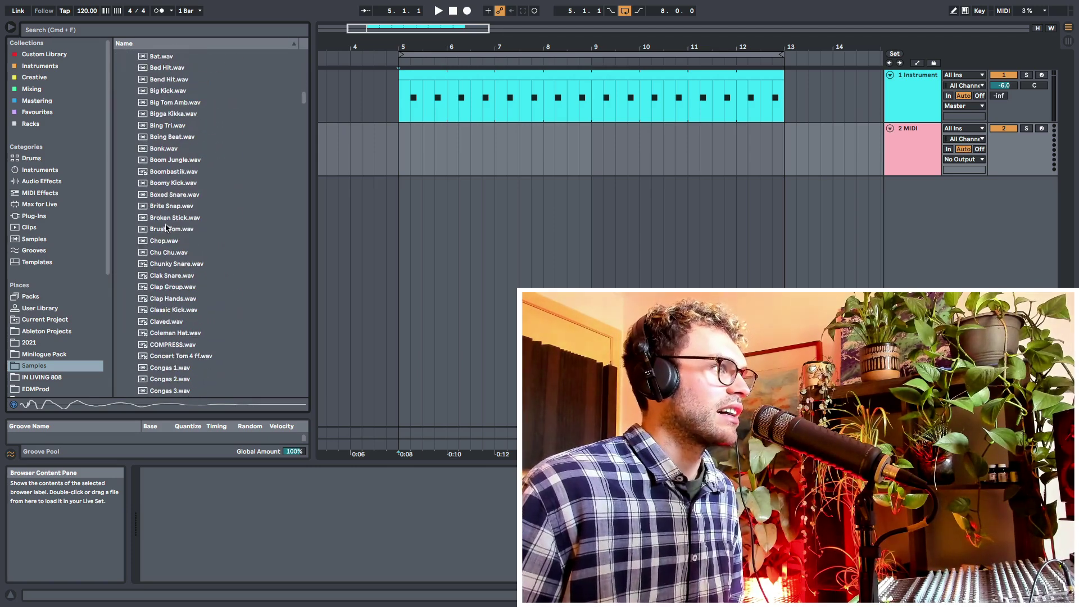
left_click(172, 160)
left_click(173, 172)
scroll(173, 185, "down", 10)
left_click(174, 190)
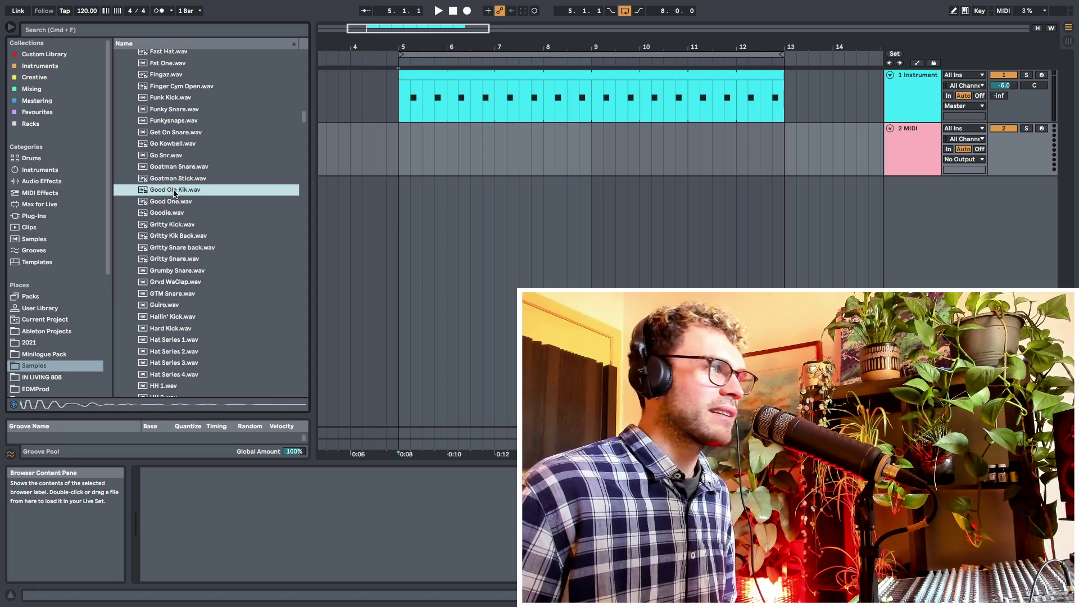
left_click_drag(354, 222, 194, 506)
key("ctrl+g")
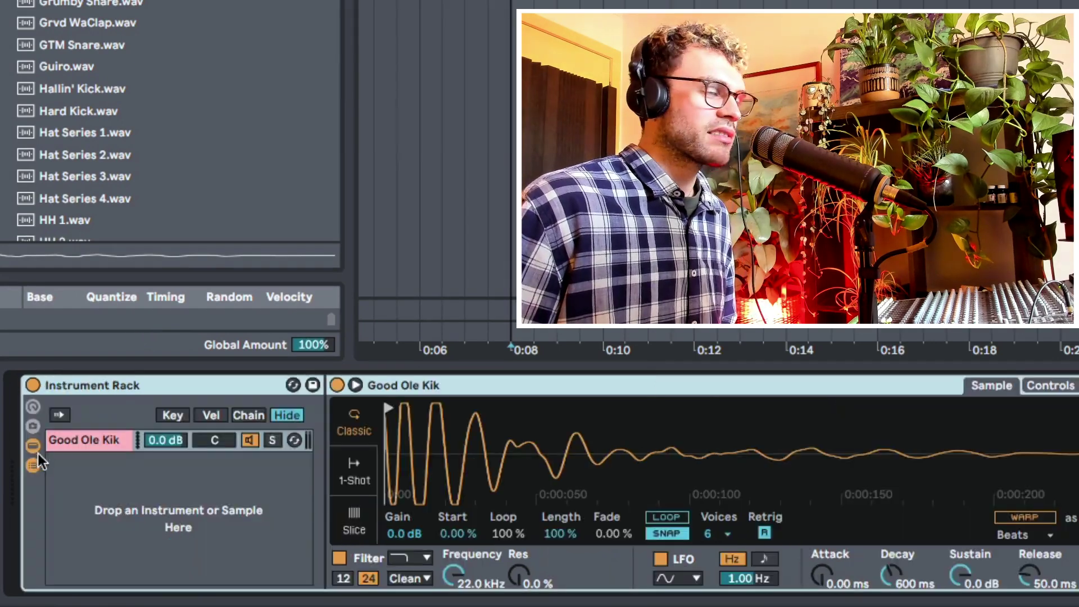
left_click(97, 489)
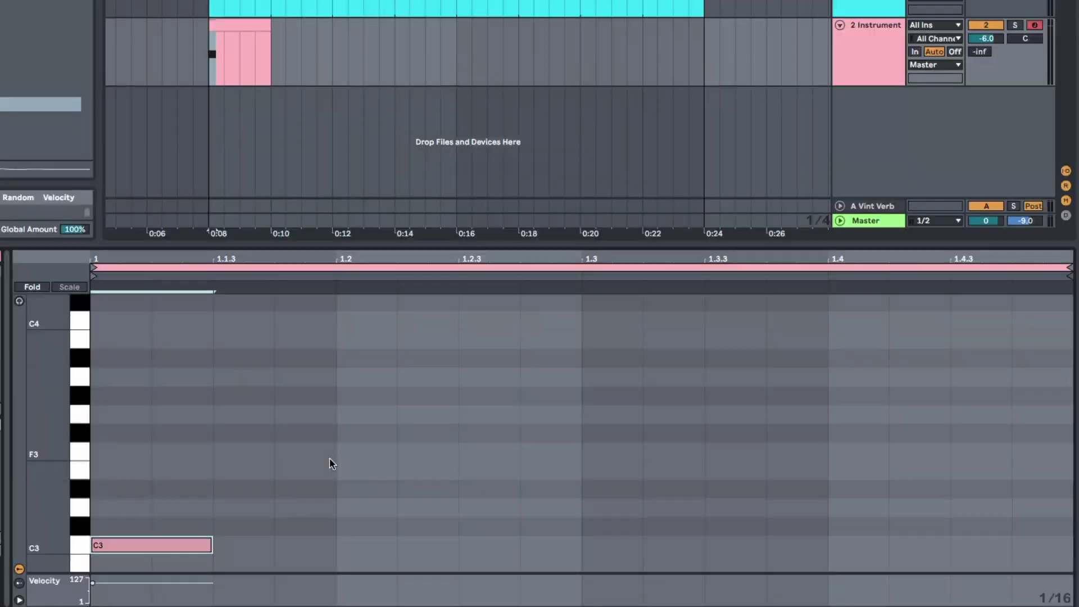
Duplicate the C3 kick note to build a kick pattern on every beat of the second track.
key("ctrl+d")
key("ctrl+d")
key("ctrl+d")
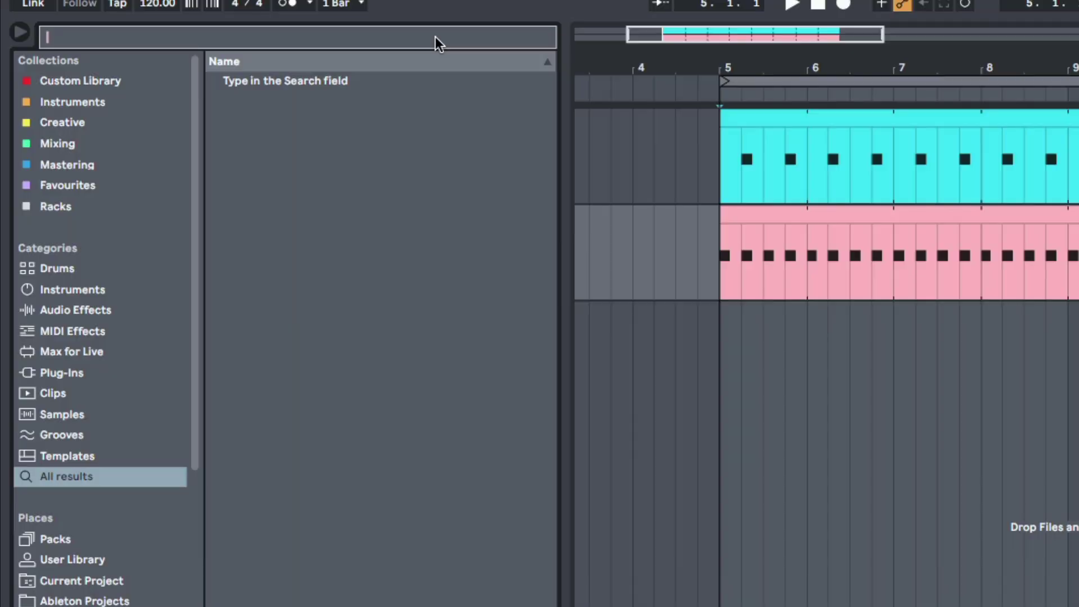
Search the library for "break" and preview the 130_oldskool-break1 and 129_oldskool-break3 loops.
type("break")
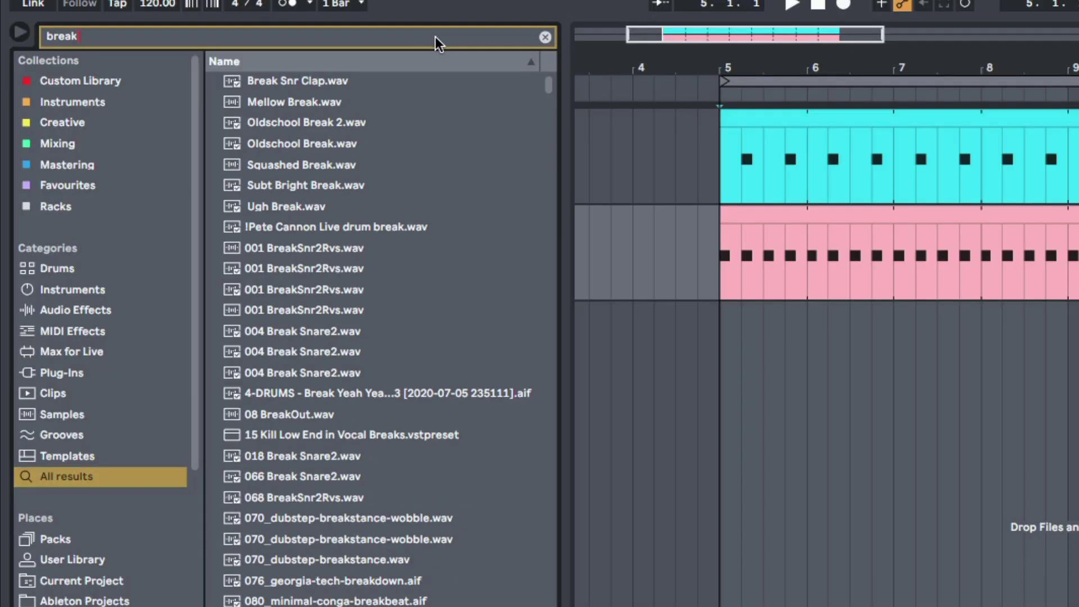
scroll(331, 392, "down", 15)
scroll(338, 399, "down", 10)
scroll(341, 422, "up", 10)
left_click(325, 333)
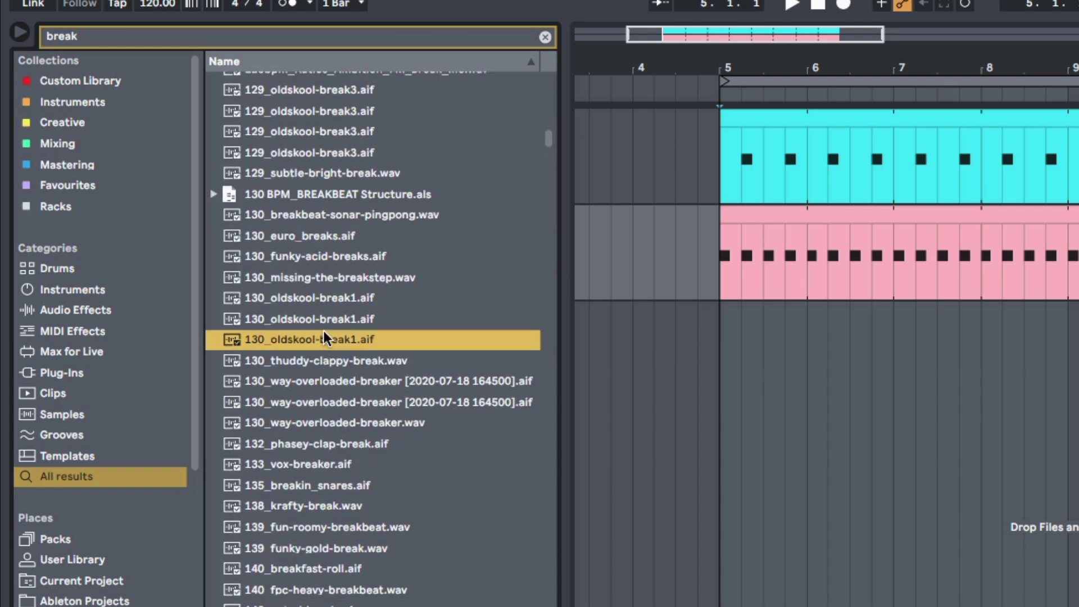
left_click(326, 319)
scroll(321, 303, "up", 4)
left_click(318, 282)
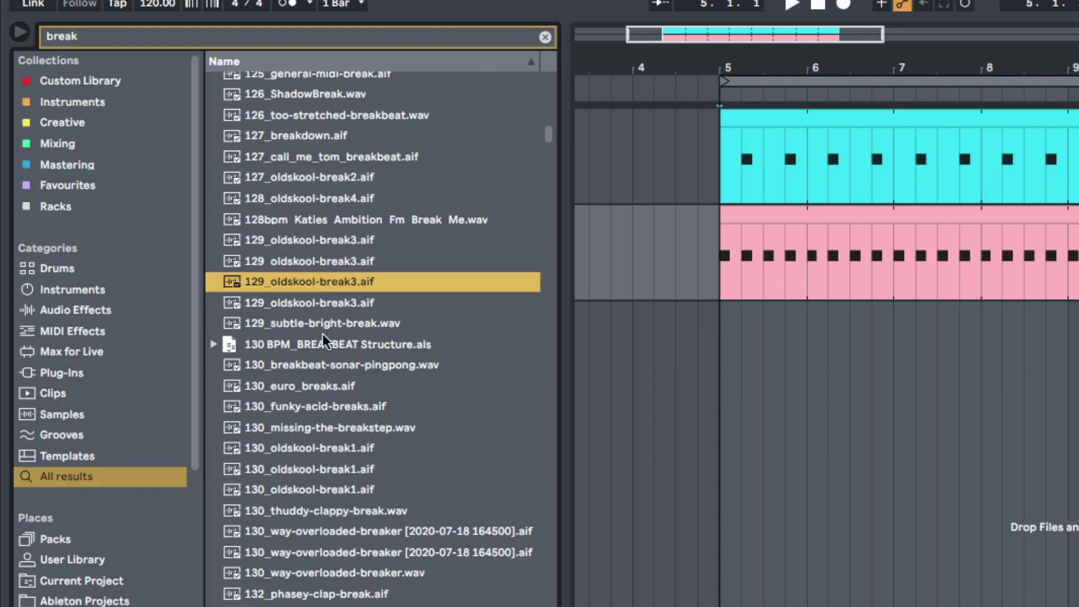
Add the 129_oldskool-break3 sample as a third chain in the kick Instrument Rack.
scroll(322, 338, "down", 15)
scroll(322, 338, "up", 12)
scroll(322, 339, "up", 4)
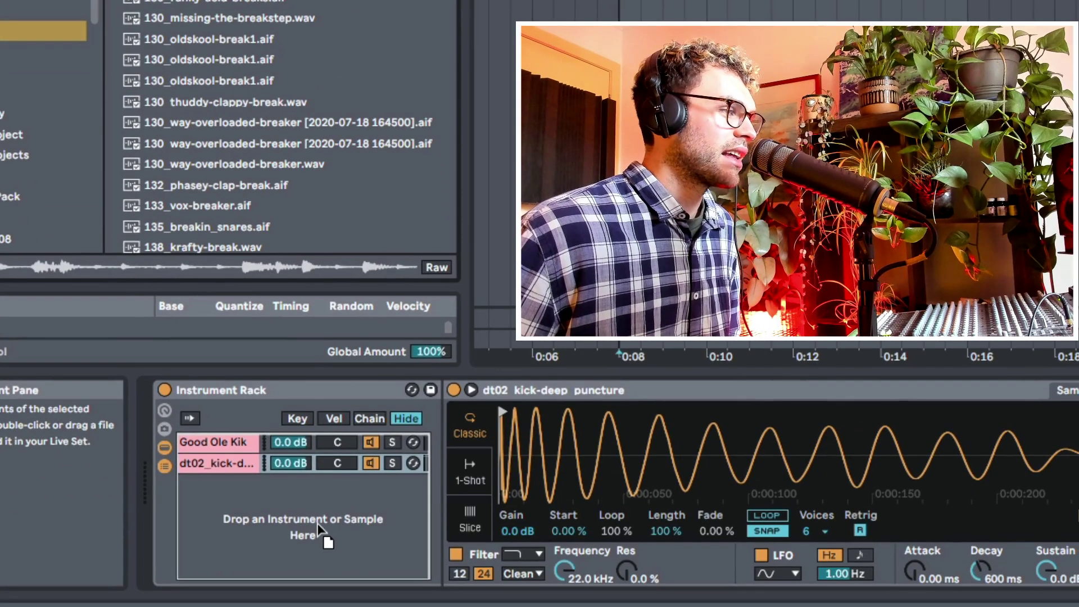
left_click_drag(323, 533, 244, 505)
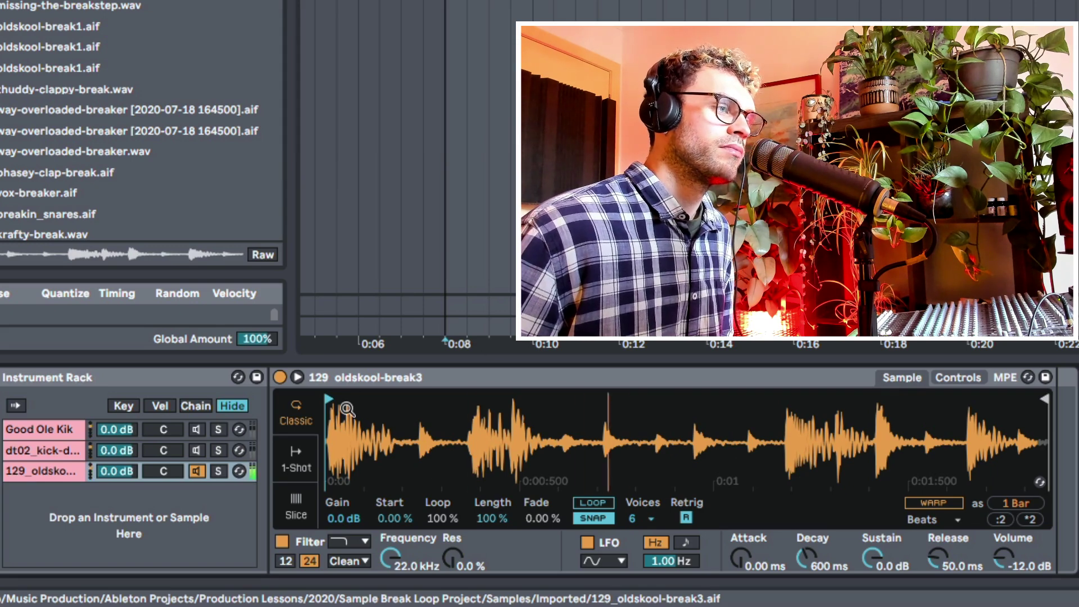
Trim the 129_oldskool-break3 sample to a single kick hit and set its filter to high-pass at 178 Hz.
mouse_move(323, 400)
left_mouse_down()
mouse_move(779, 401)
mouse_move(774, 455)
left_mouse_up()
left_click_drag(1044, 399, 694, 400)
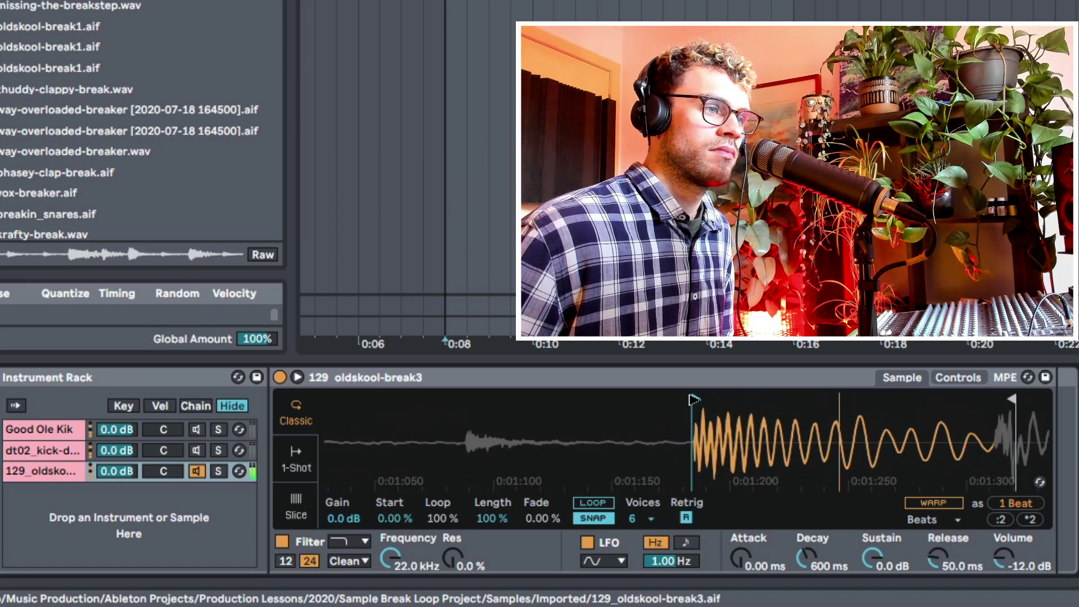
left_click(348, 541)
left_click(349, 477)
left_click(387, 559)
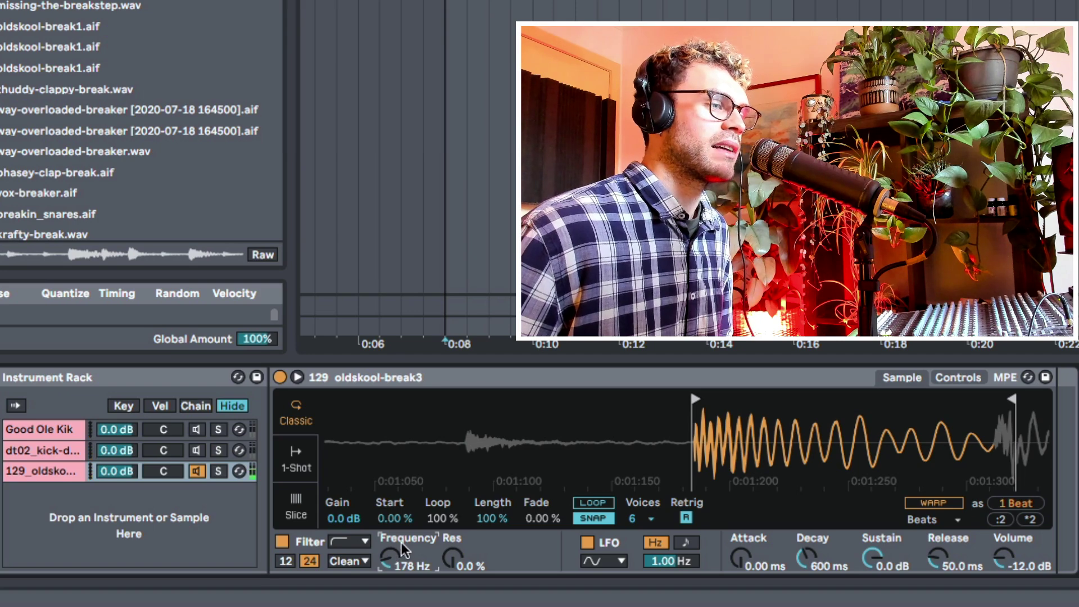
Activate the dt02_kick-deep puncture layer alongside the break layer and set its low-pass filter frequency to 2.44 kHz.
left_click(193, 449)
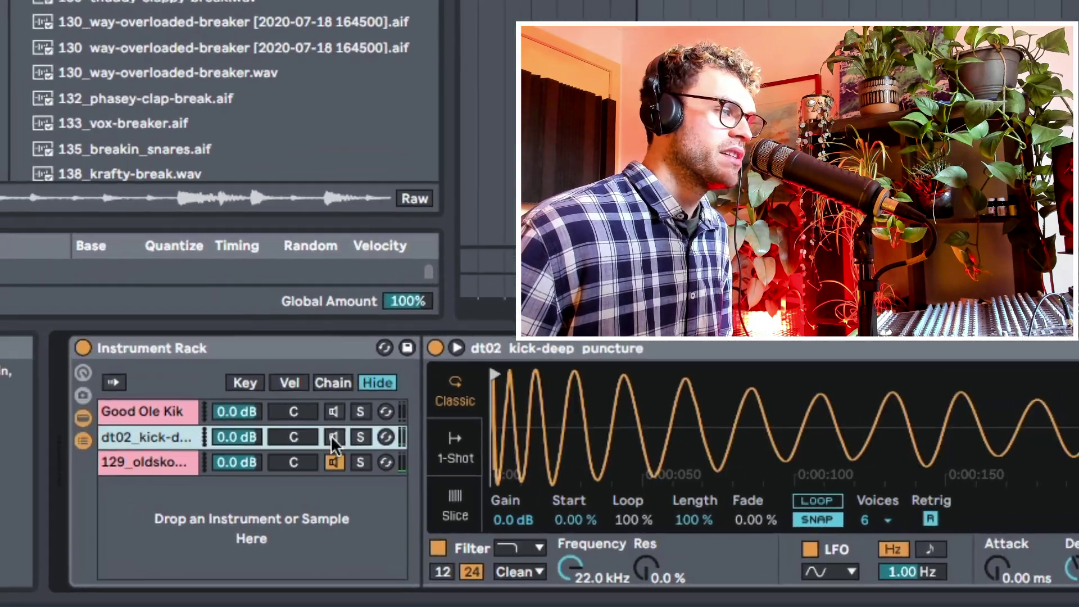
left_click(333, 437)
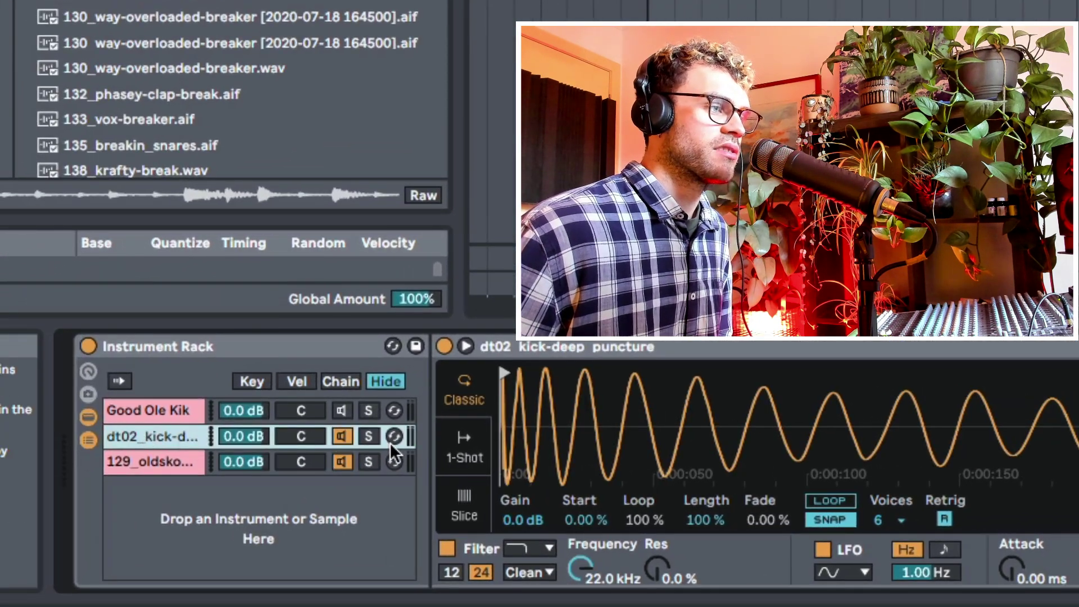
left_click(371, 434)
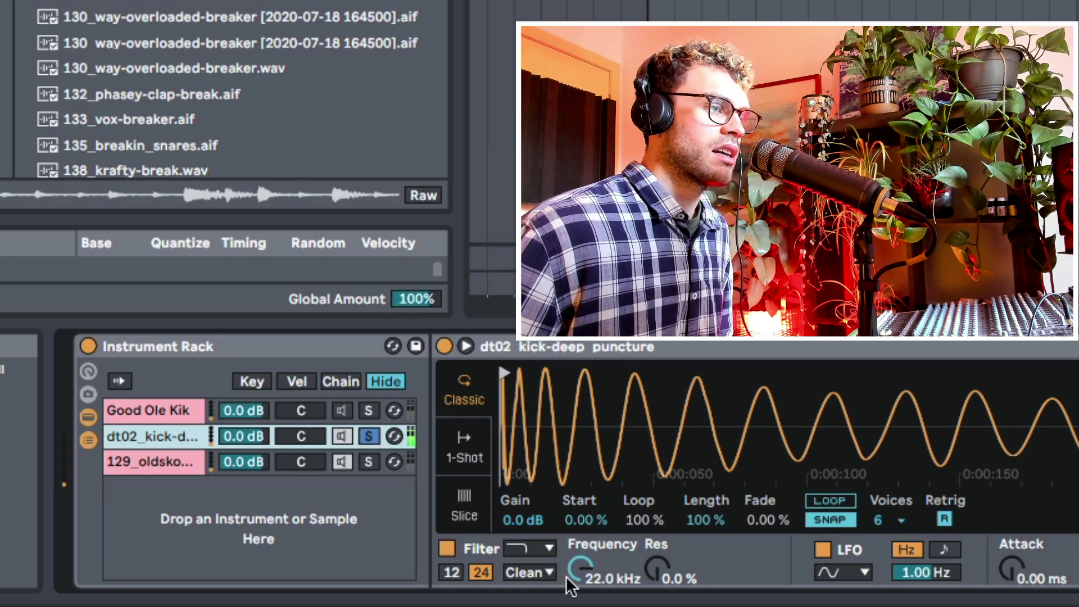
left_click_drag(584, 568, 584, 595)
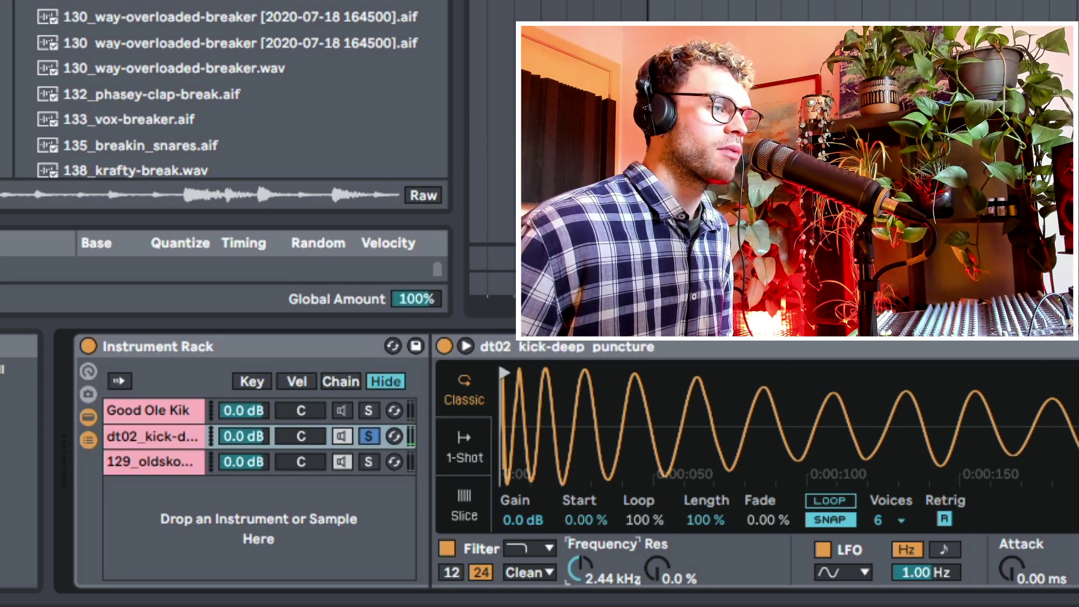
left_click(370, 460)
left_click(368, 460)
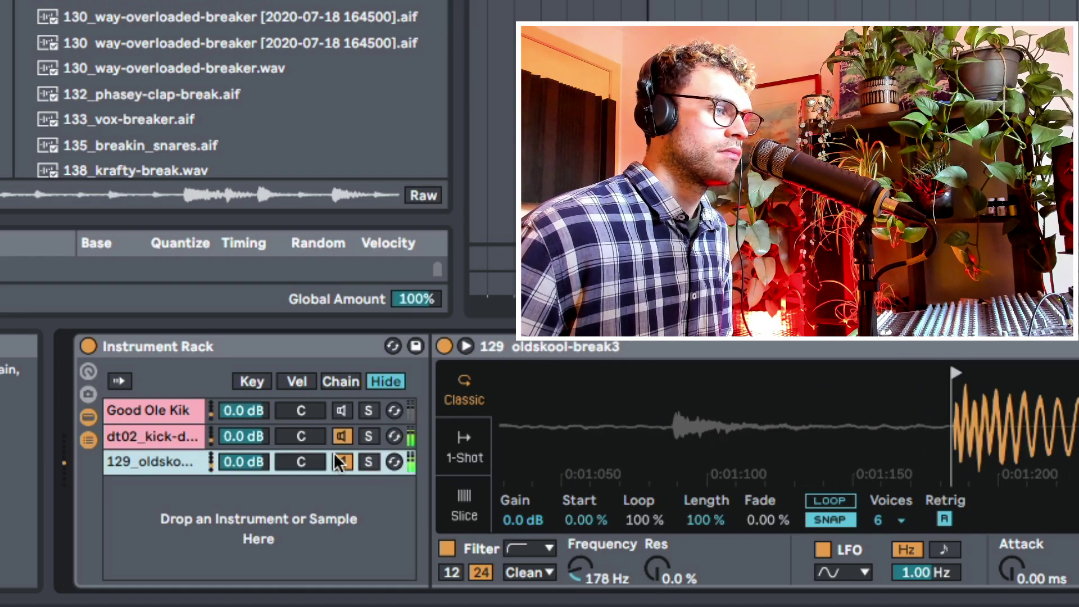
Activate and solo the Good Ole Kik layer, and set its filter to high-pass at 257 Hz.
left_click(342, 411)
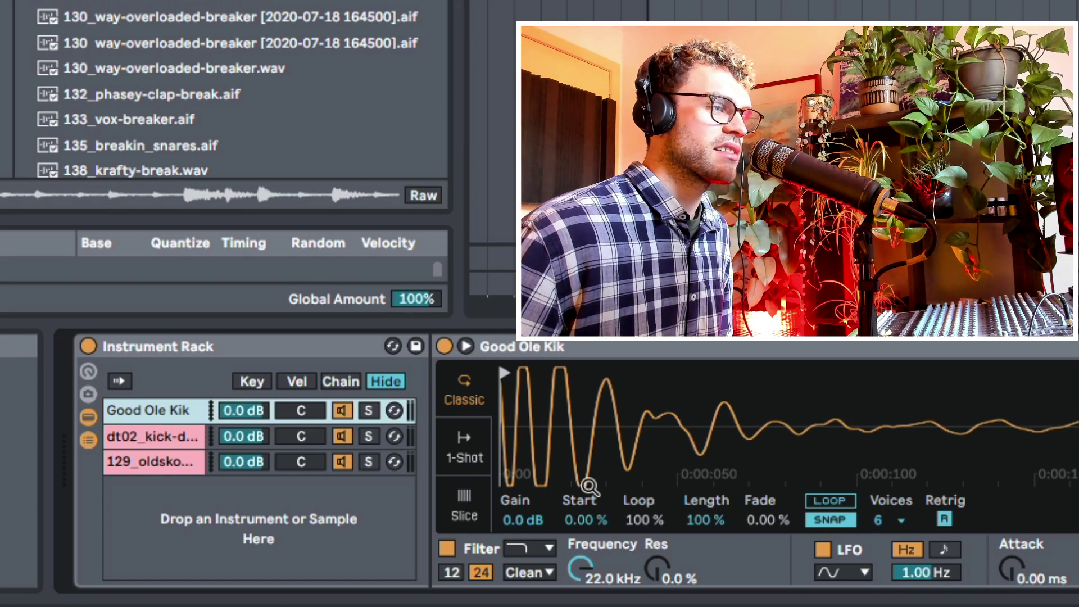
left_click(369, 410)
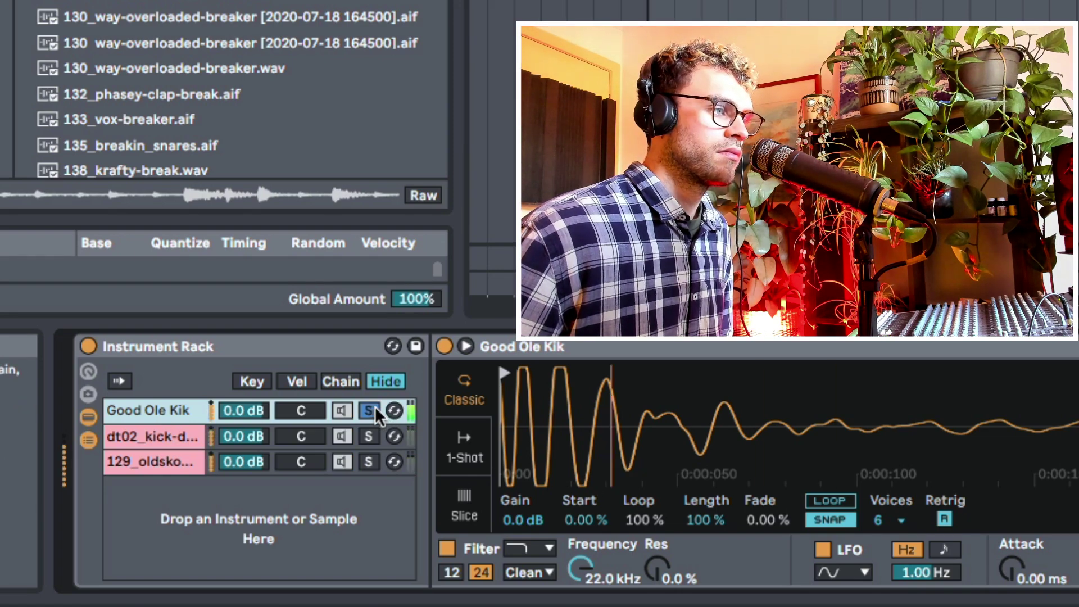
left_click(528, 549)
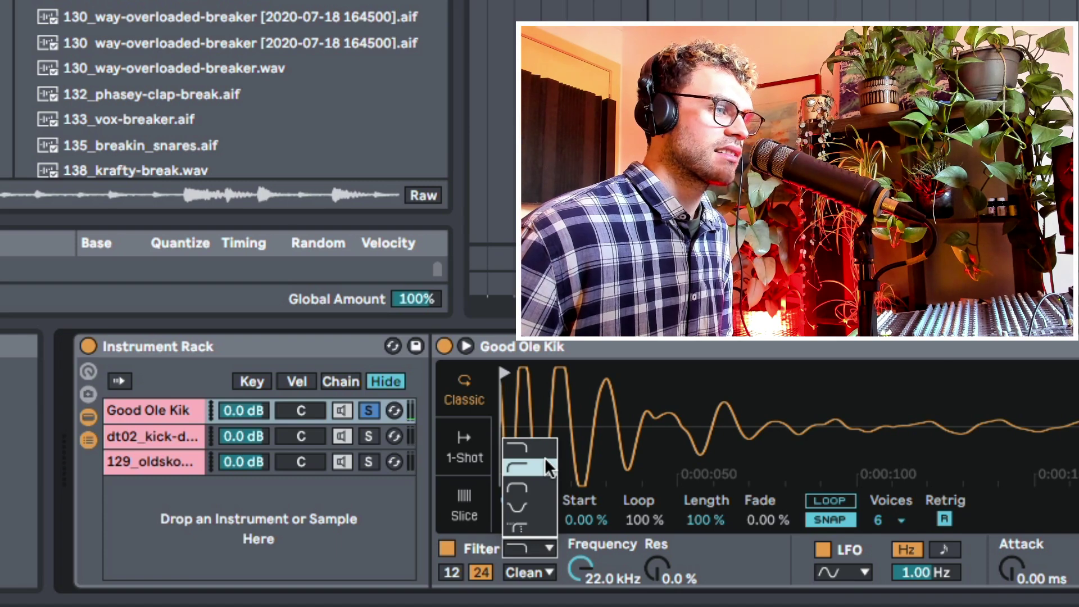
left_click(541, 470)
left_click_drag(580, 569, 580, 601)
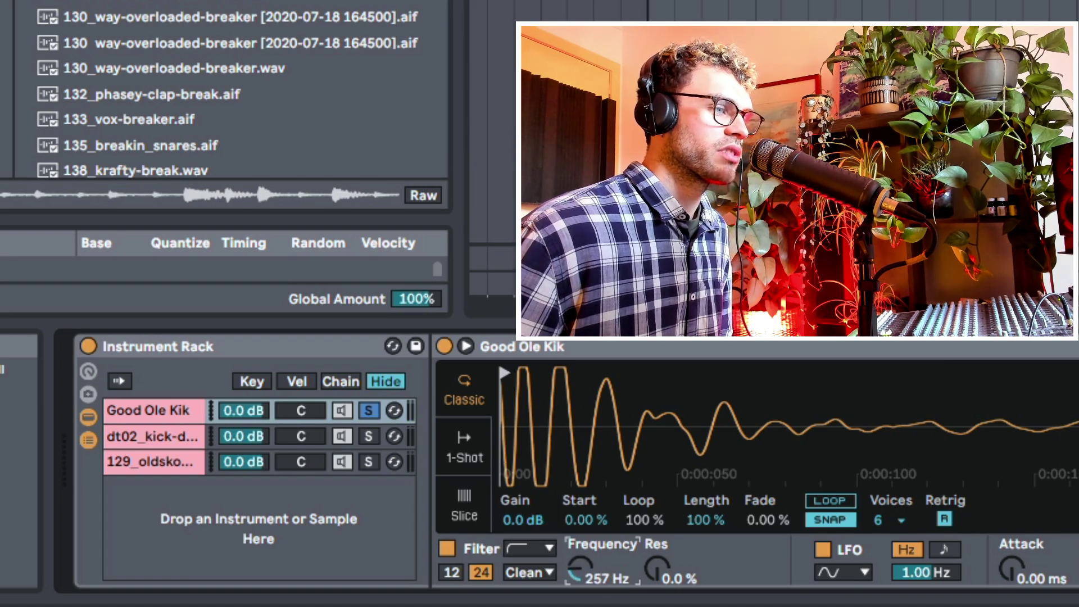
Audition the dt02_kick-deep puncture layer in solo and set the Good Ole Kik layer's high-pass frequency to 1.05 kHz.
left_click(163, 433)
left_click(362, 436)
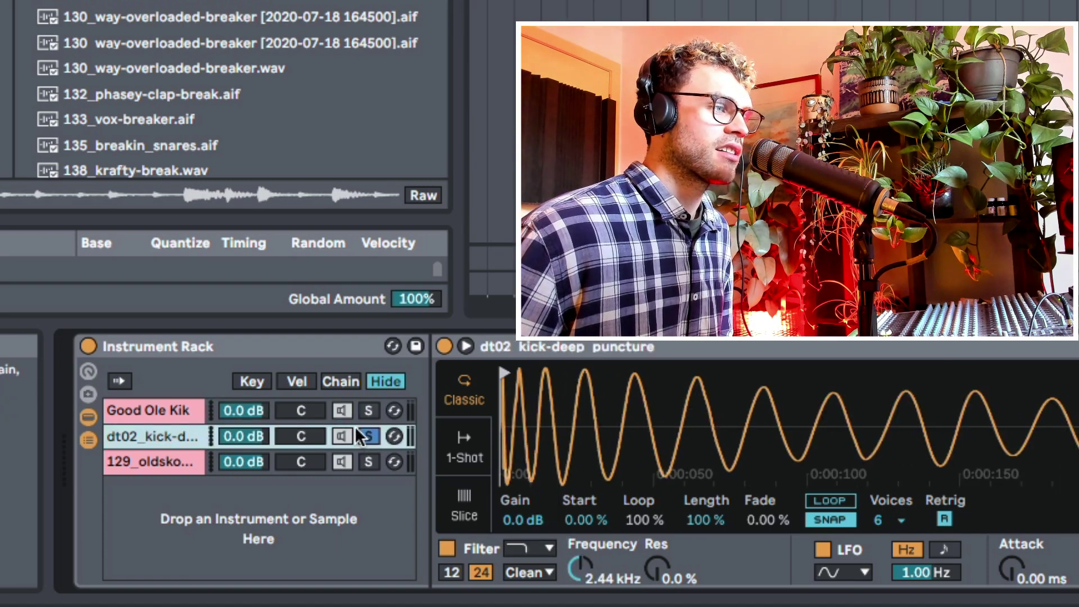
left_click(158, 411)
left_click_drag(578, 572, 577, 550)
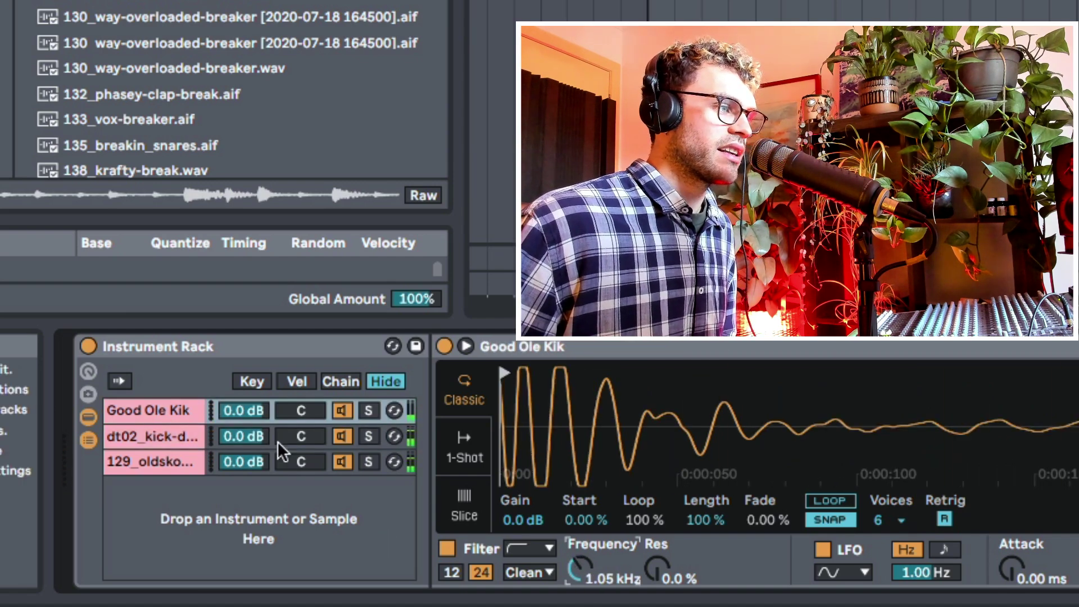
Balance the kick layers' chain volumes: Good Ole Kik at 4.8 dB, dt02_kick-deep puncture at -0.2 dB and 129_oldskool-break3 at -5.6 dB.
left_click_drag(244, 433, 245, 404)
left_click(368, 410)
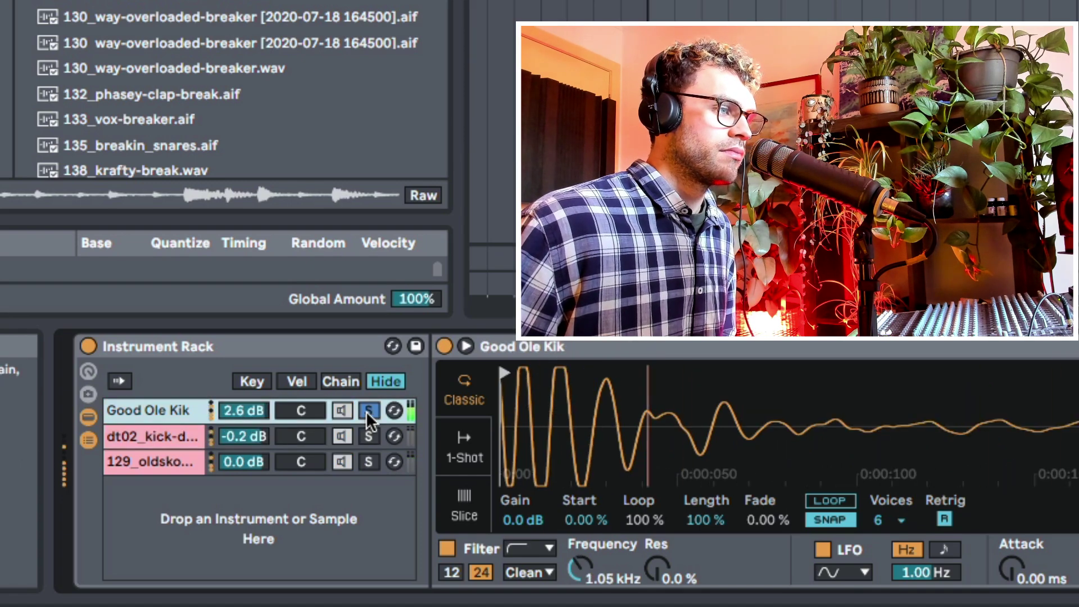
left_click(368, 462)
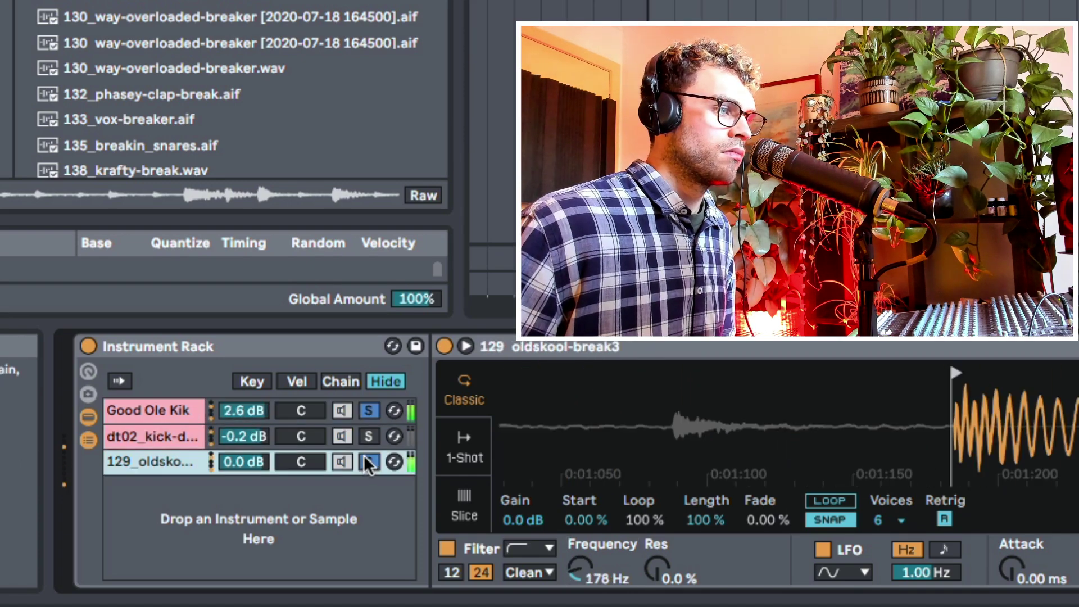
left_click_drag(256, 456, 256, 470)
left_click_drag(243, 410, 243, 404)
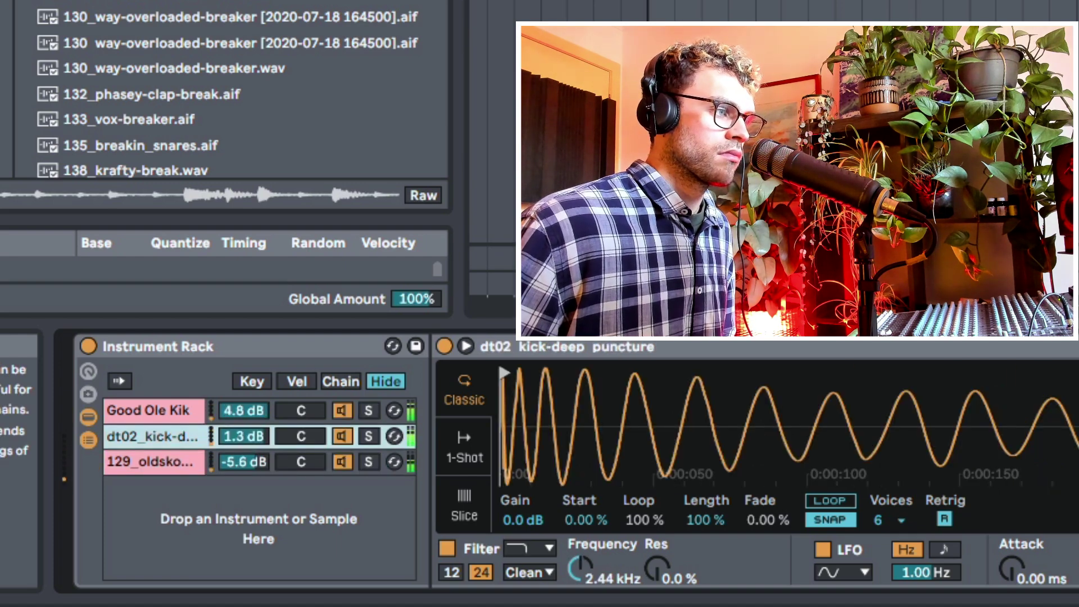
left_click(167, 418)
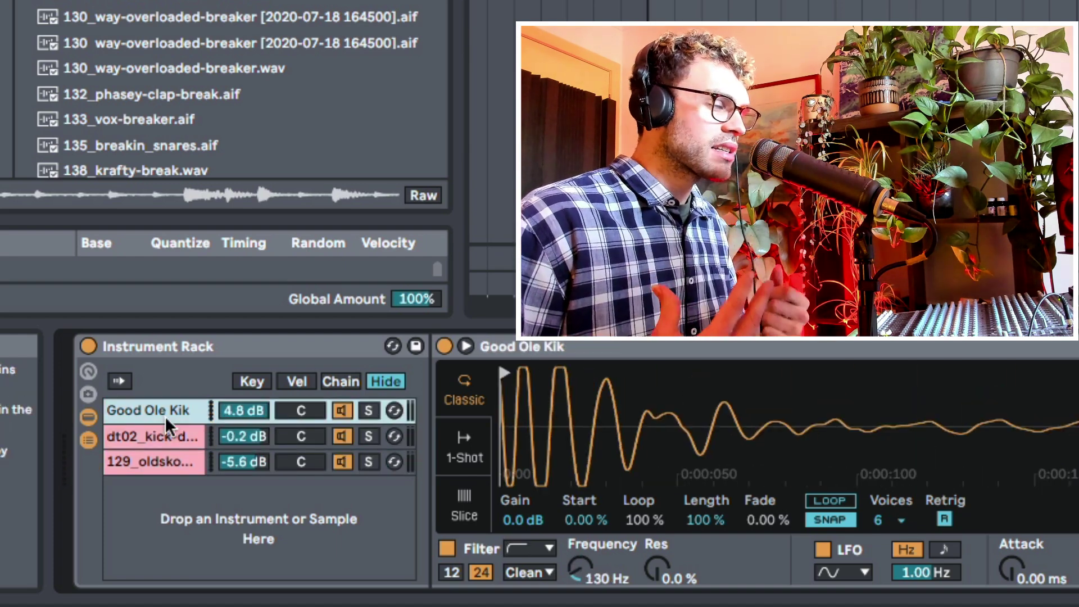